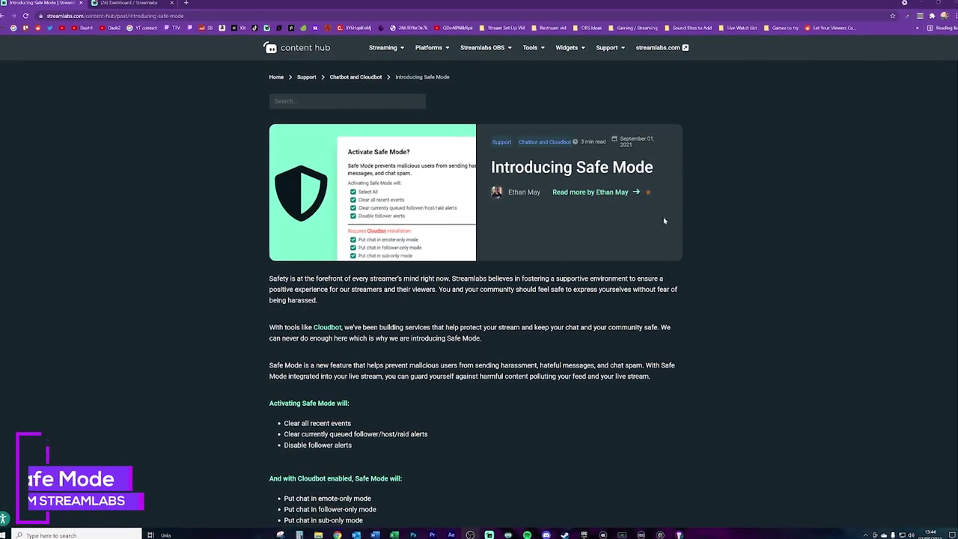
- Read down the Safe Mode description, highlighting the 'Disable chat alerts for followers' and 'Clear chat history' lines
scroll(508, 348, "down", 2)
scroll(508, 346, "down", 3)
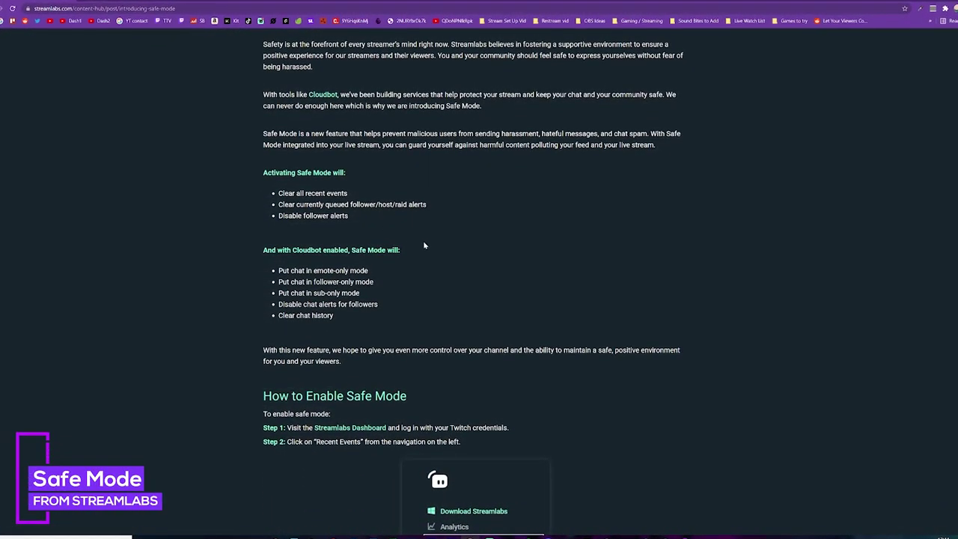
scroll(597, 335, "down", 3)
scroll(596, 335, "down", 3)
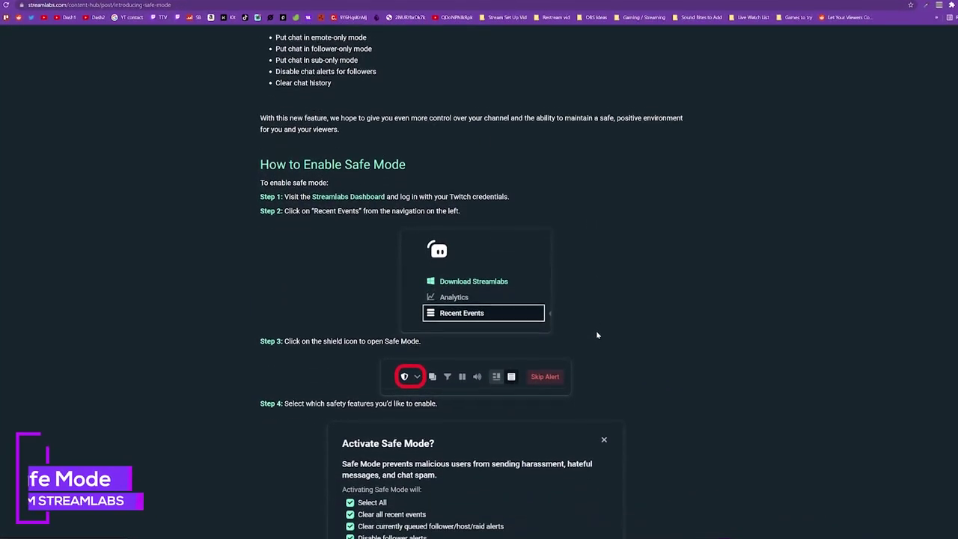
scroll(609, 341, "down", 1)
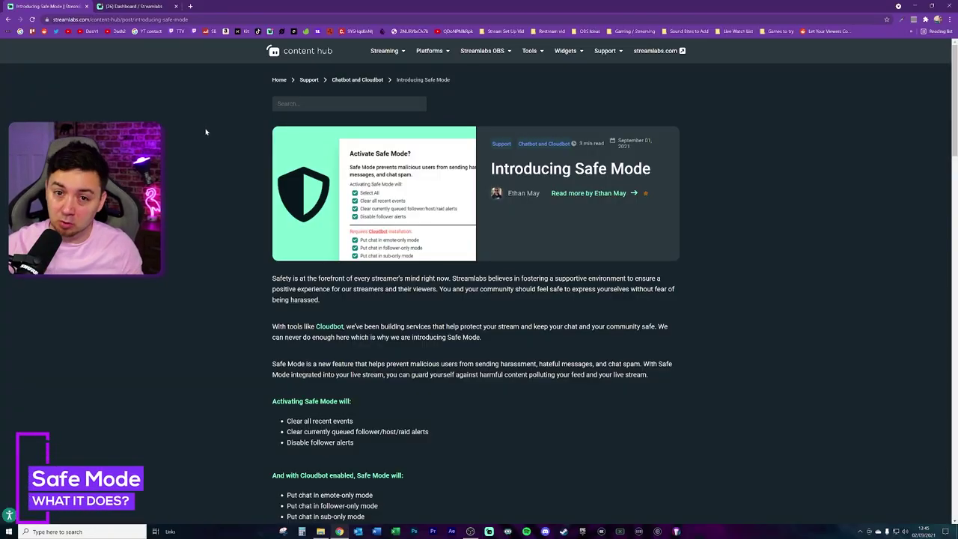
scroll(622, 301, "down", 1)
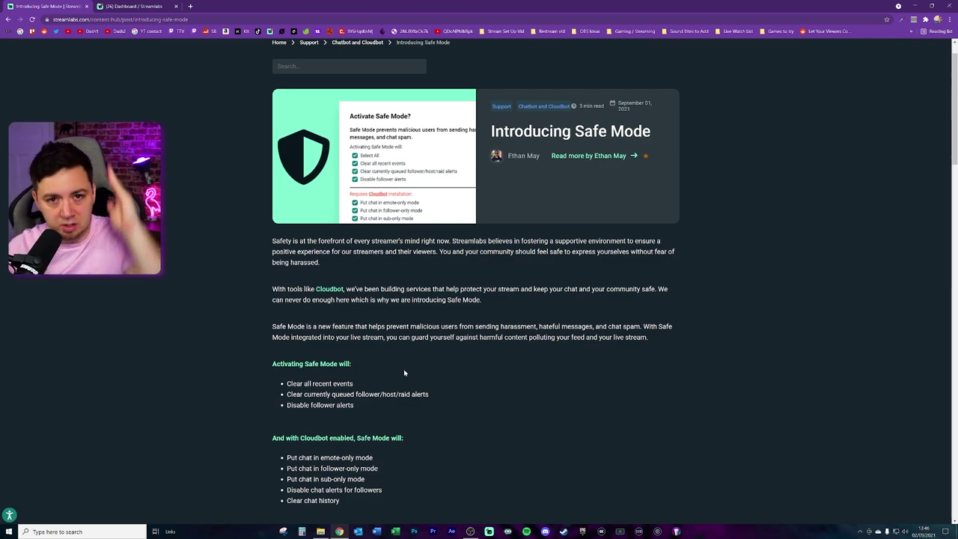
scroll(372, 380, "down", 1)
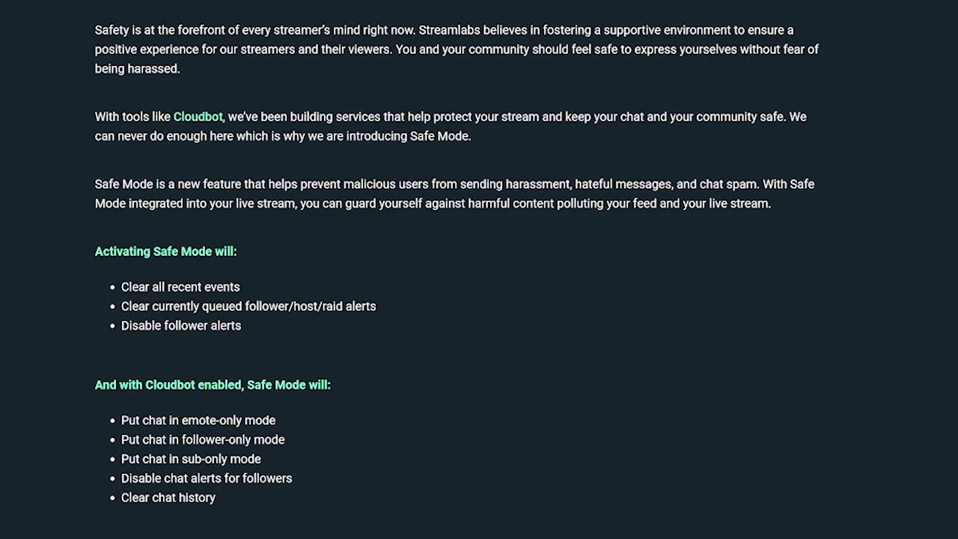
left_click_drag(299, 478, 119, 479)
left_click(119, 479)
left_click_drag(217, 500, 117, 502)
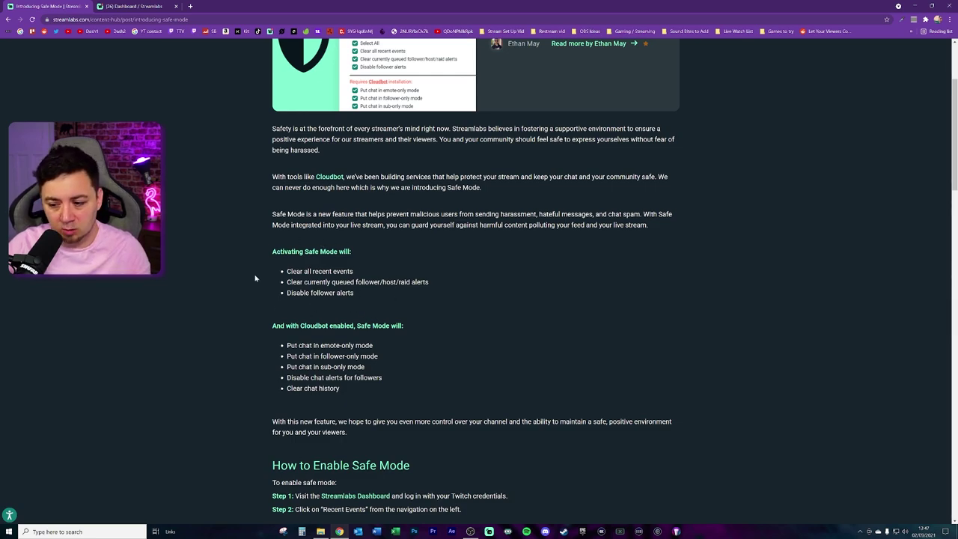
- Return to the Streamlabs Dashboard tab and go from Live Actions back to Recent Events
key("ctrl+Tab")
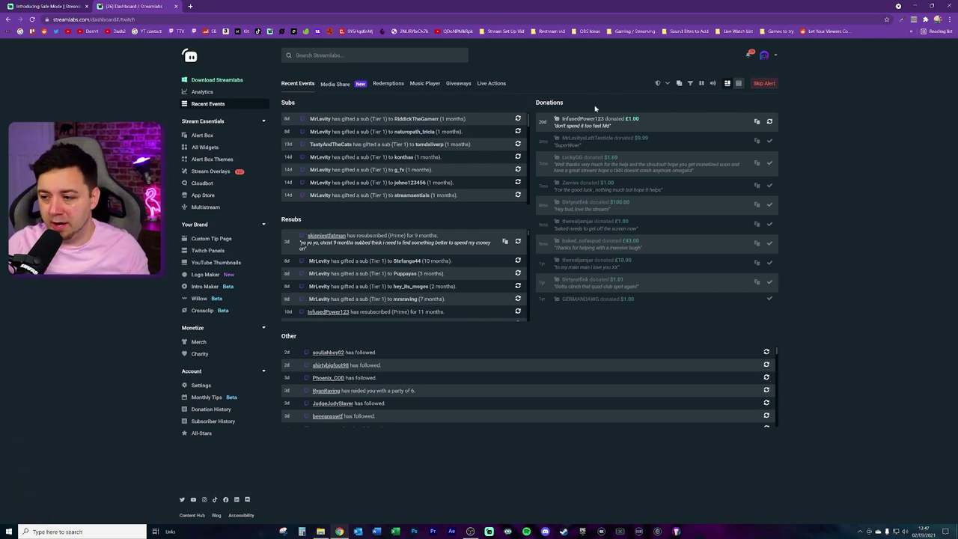
left_click(494, 83)
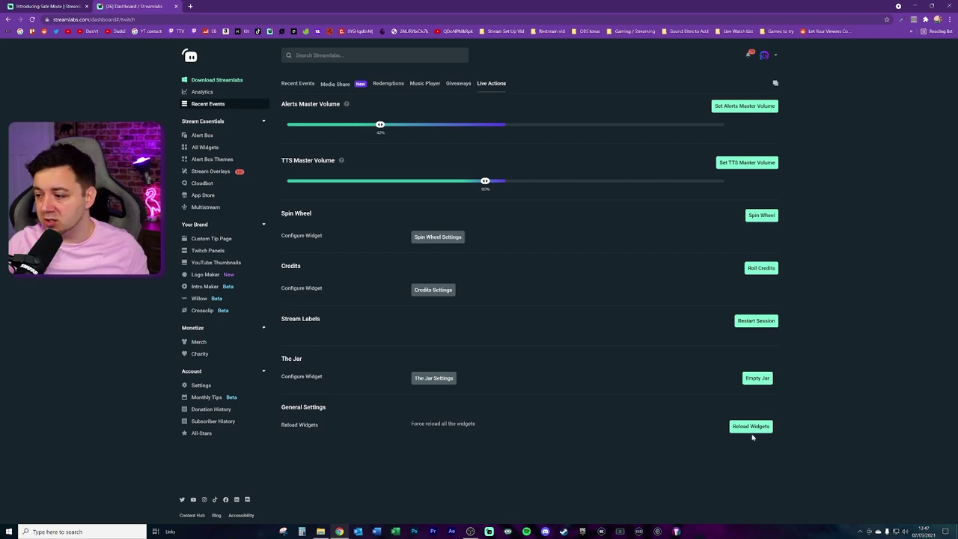
left_click(307, 87)
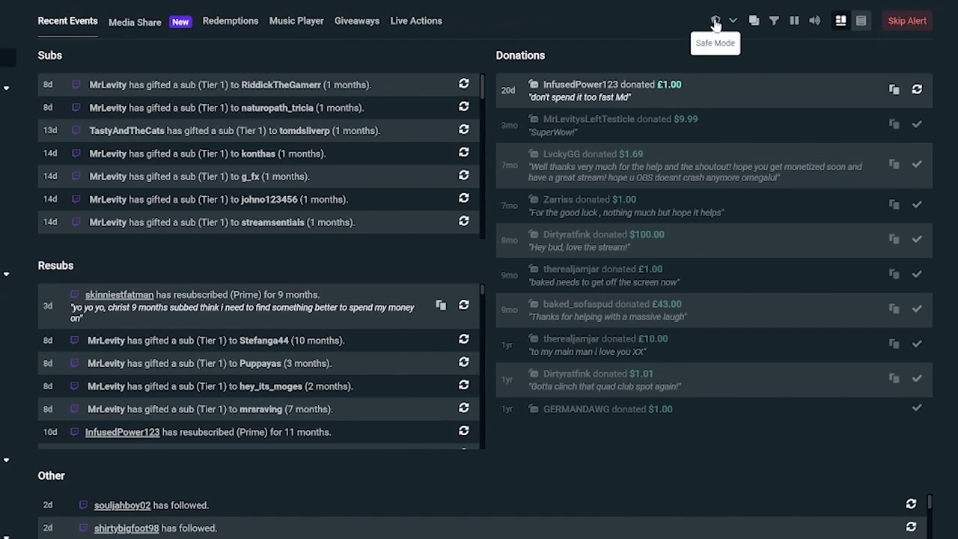
- Open the Safe Mode options from the shield icon and dismiss them without activating
left_click(715, 22)
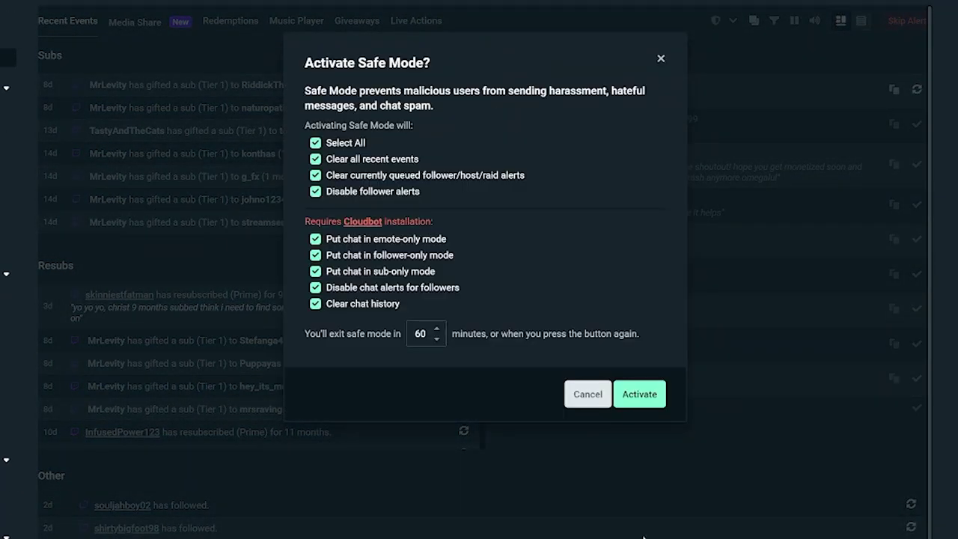
left_click(629, 488)
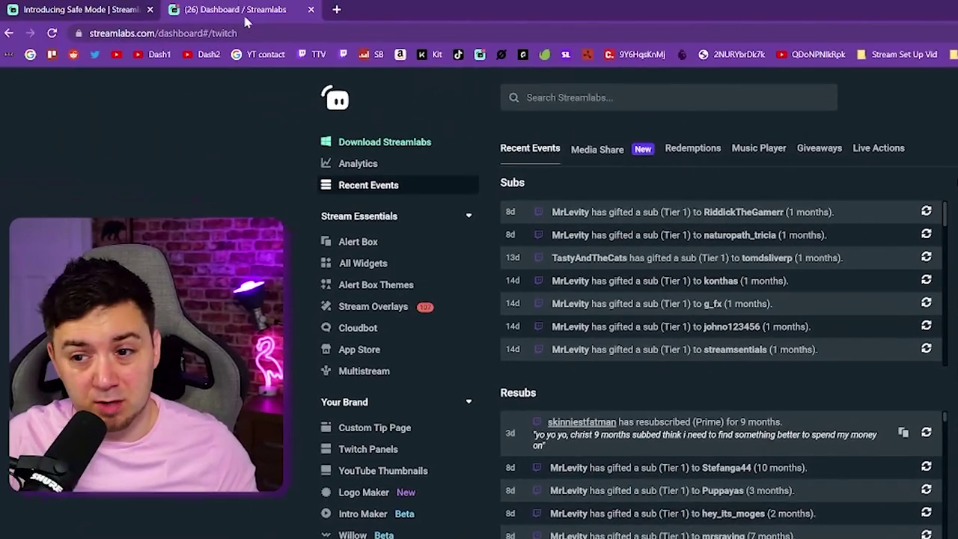
key("ctrl+l")
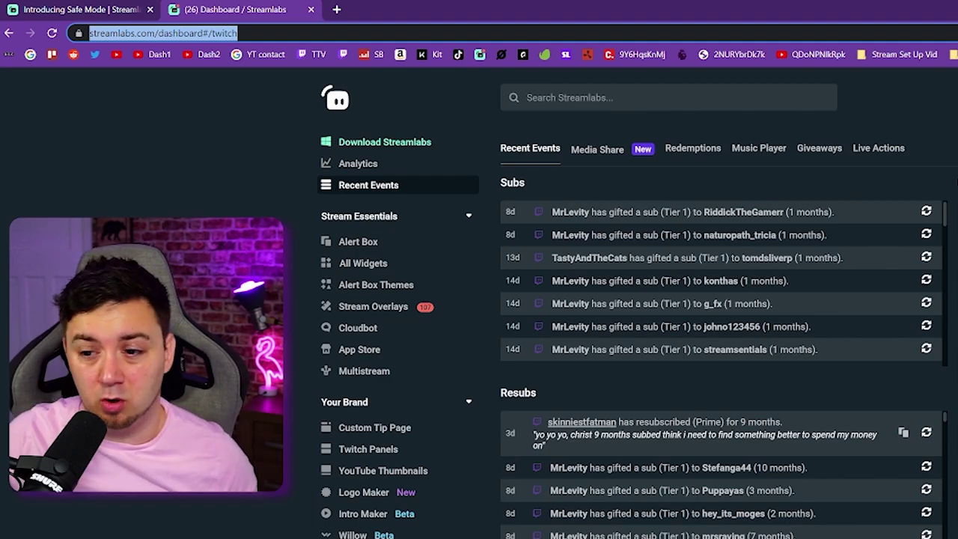
key("Escape")
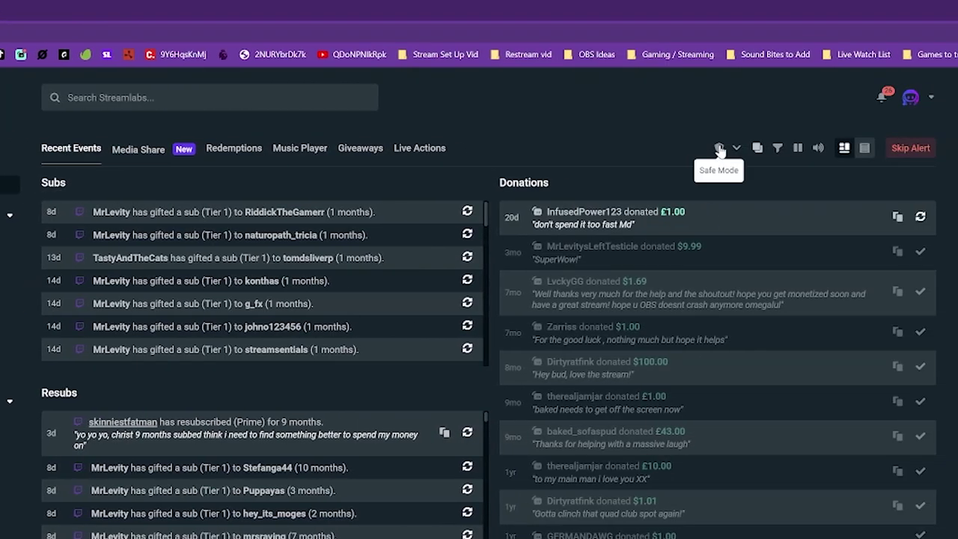
- Reopen the Safe Mode options, leaving all options and recent-event clearing ticked
left_click(719, 148)
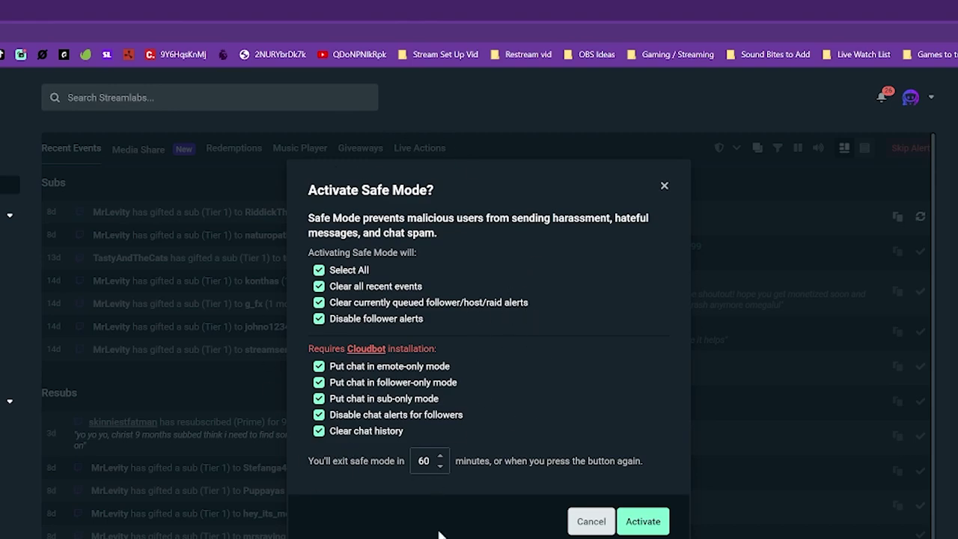
left_click(318, 270)
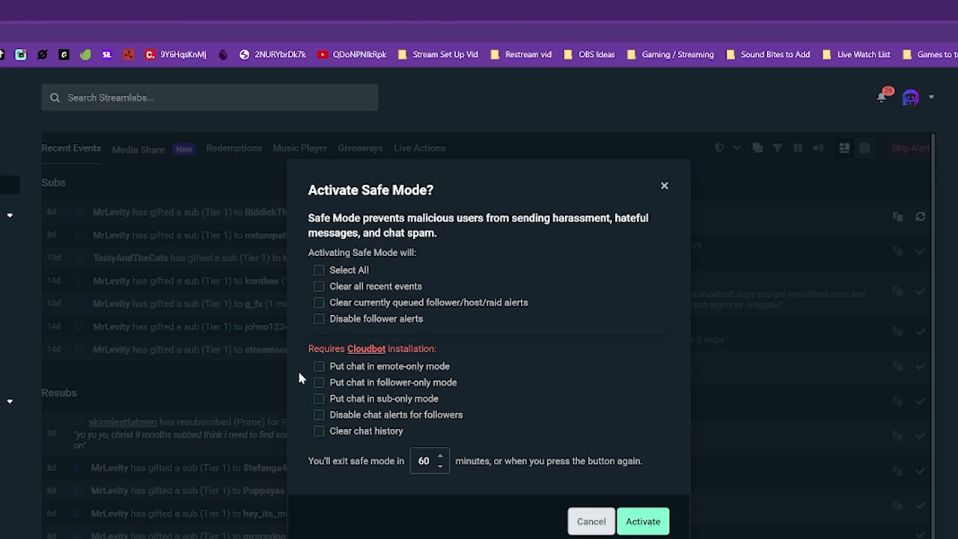
left_click(318, 271)
left_click(319, 286)
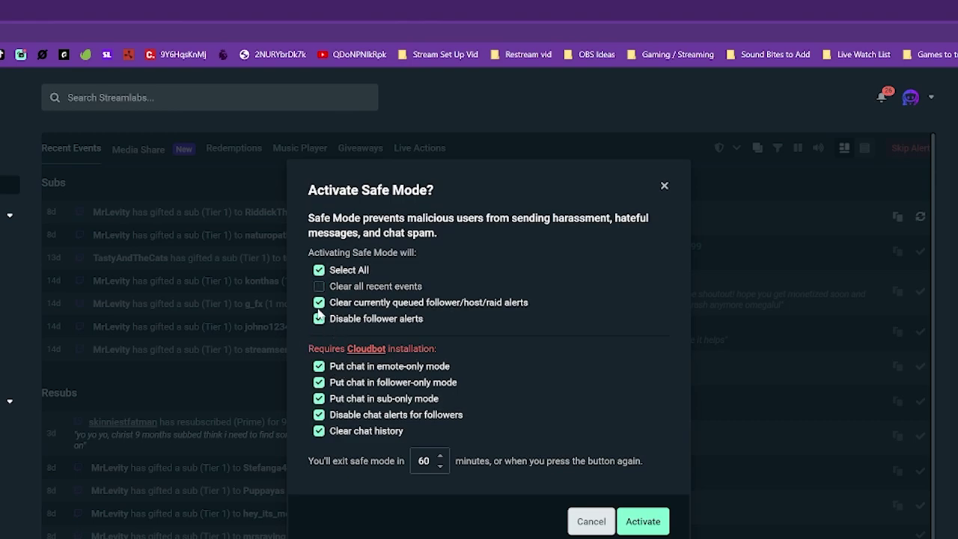
left_click(319, 286)
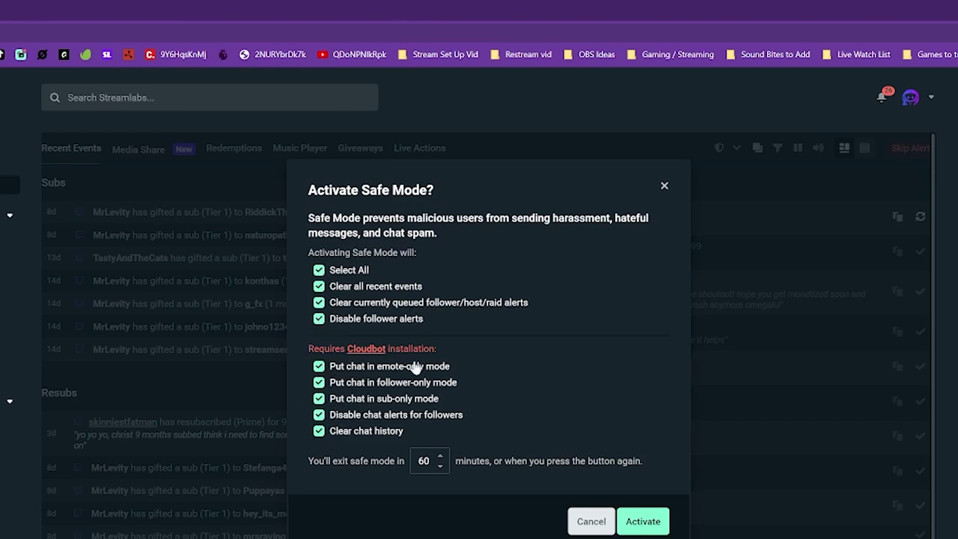
- Untick sub-only chat, set the duration to 15 minutes, and activate Safe Mode
left_click(317, 402)
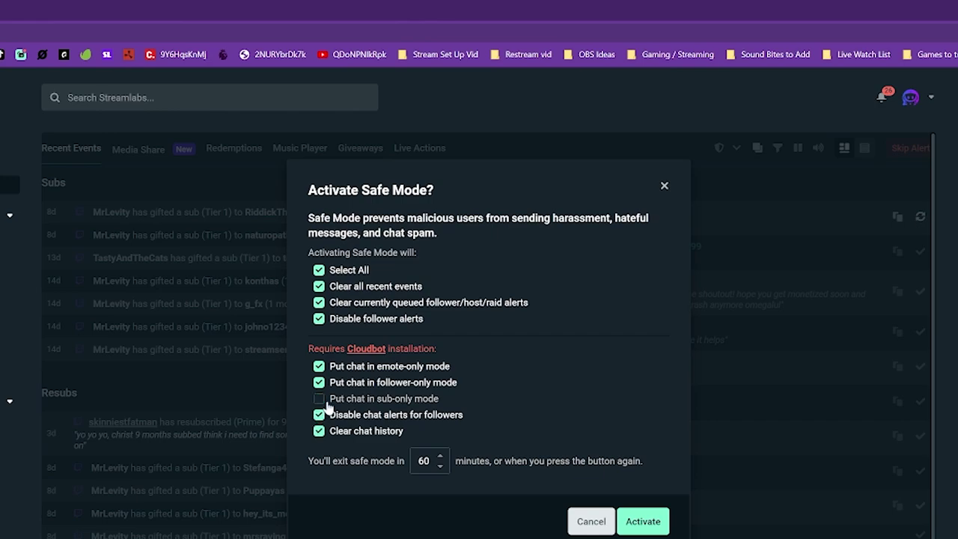
key("Tab")
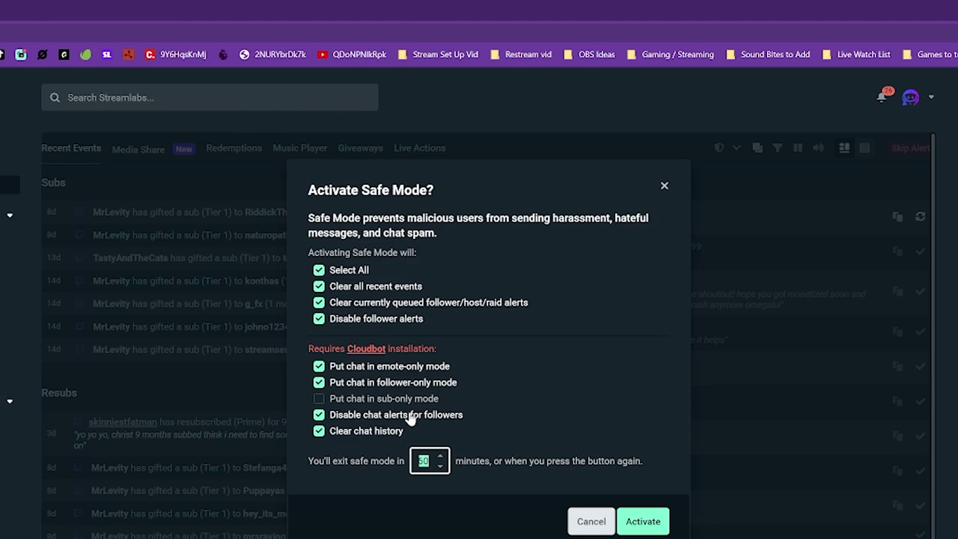
type("15")
left_click(643, 521)
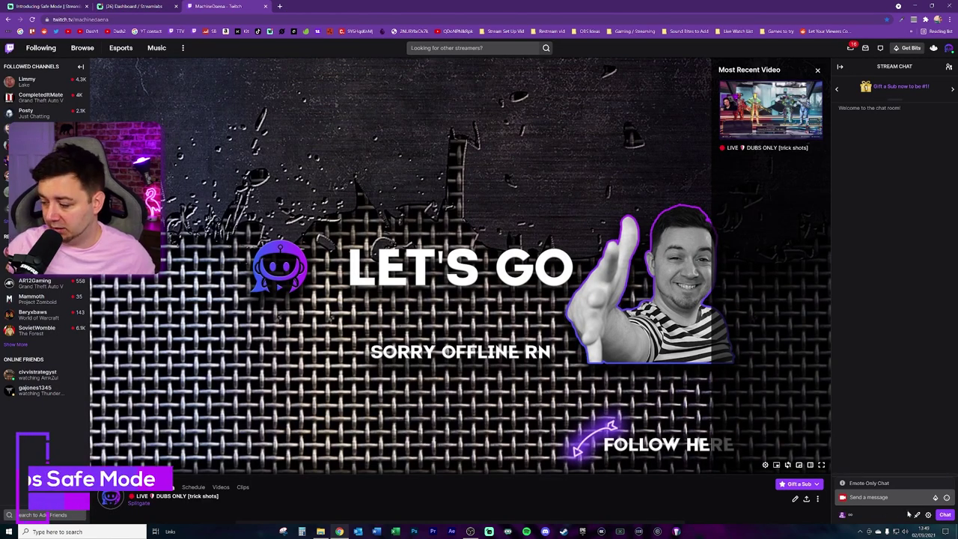
- Open the Twitch channel's Mod View
left_click(917, 516)
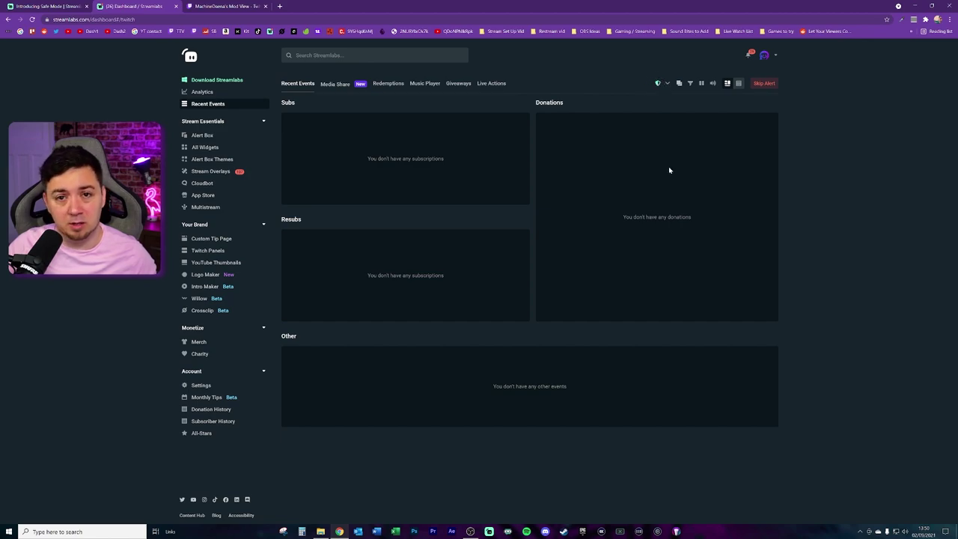
- Deactivate Safe Mode, rate it Great with feedback 'Awesome!', then reopen the Safe Mode options
left_click(659, 84)
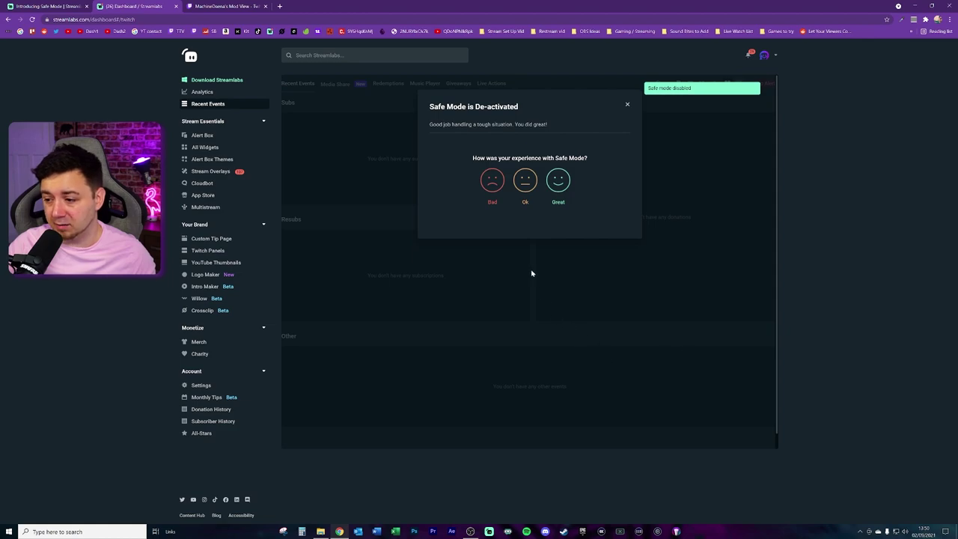
left_click(558, 187)
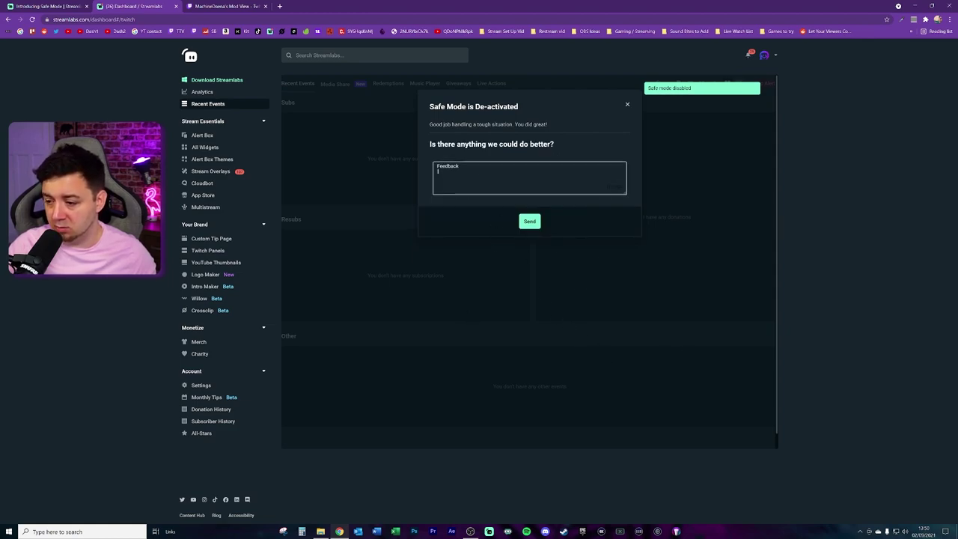
type("Awesome!")
left_click(528, 220)
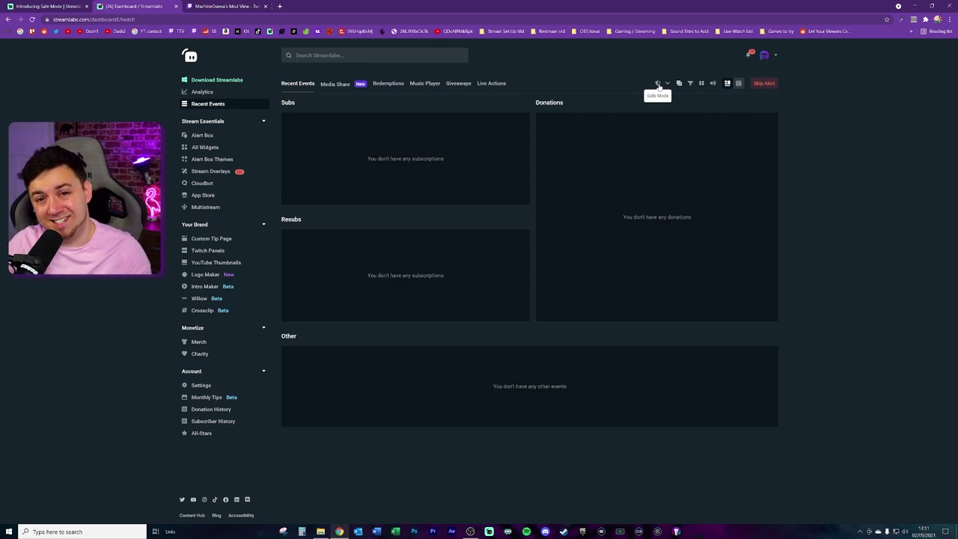
key("ctrl+Tab")
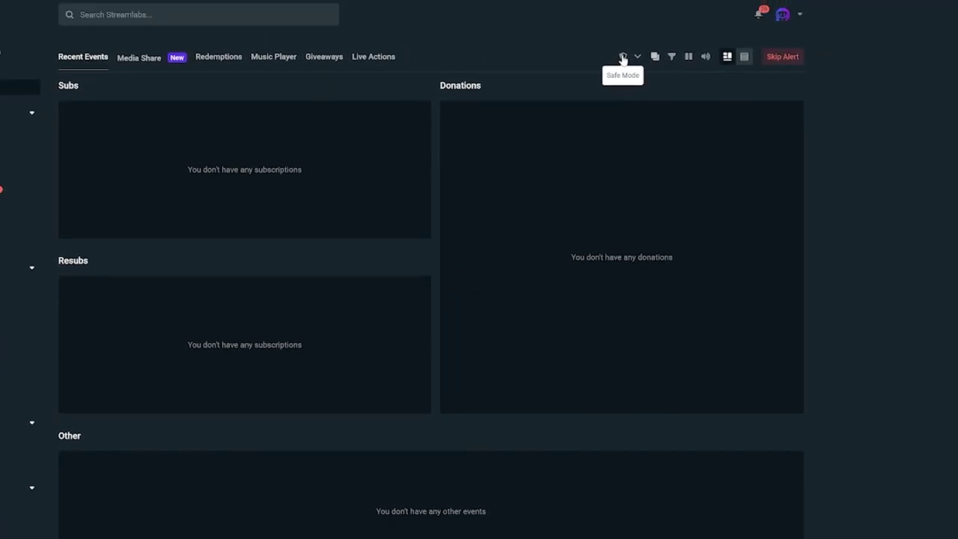
left_click(623, 58)
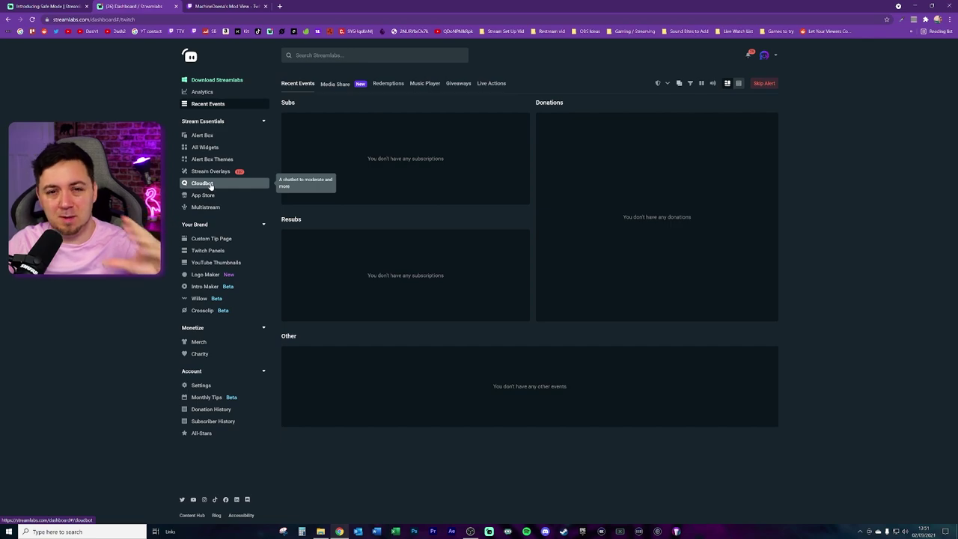
- View Cloudbot's Mod Tools, then open the account Settings page
left_click(210, 184)
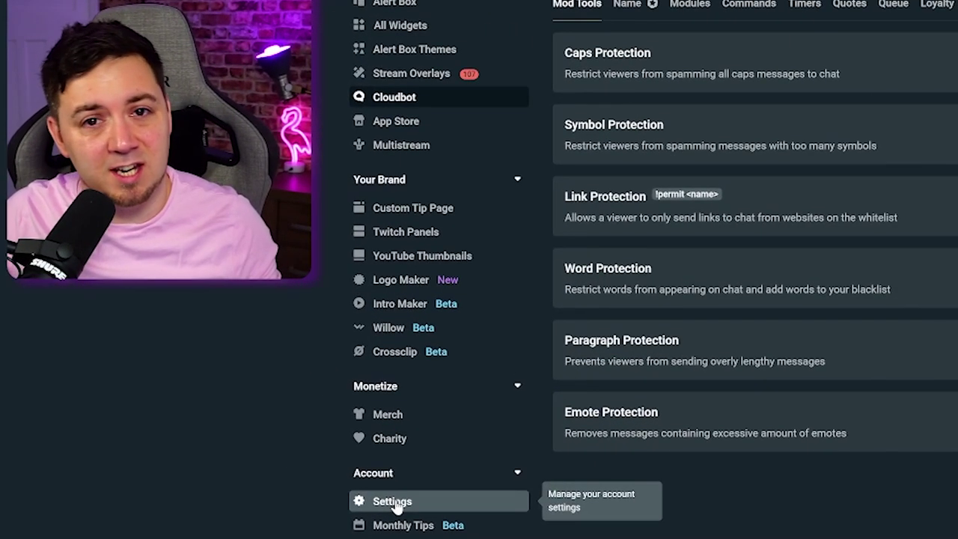
left_click(362, 483)
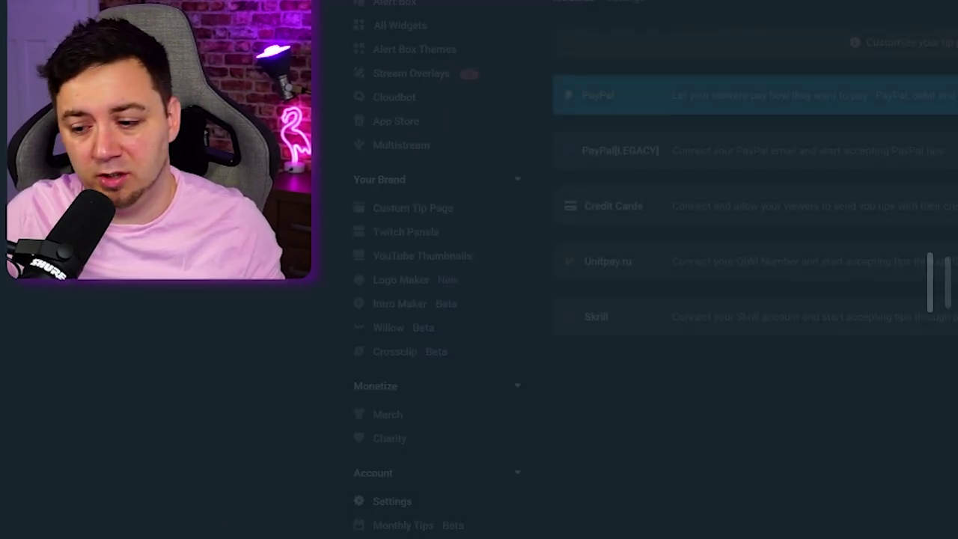